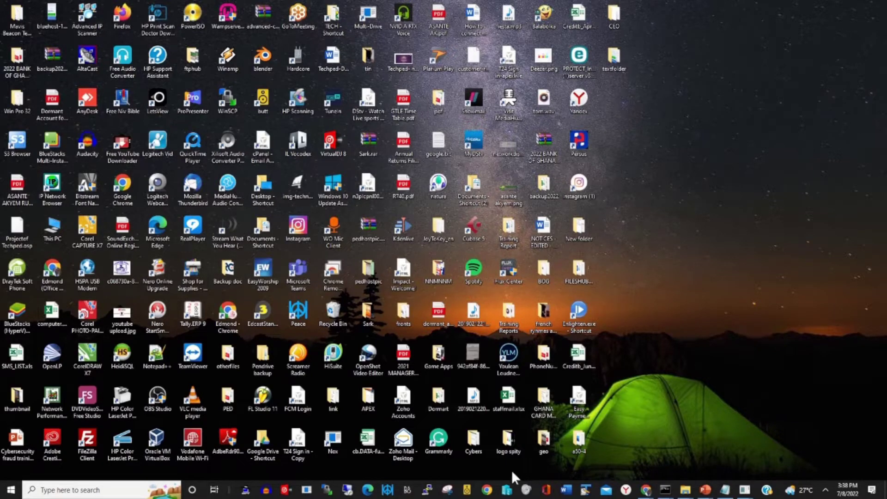
Launch Google Chrome from the taskbar to a new tab.
click(486, 489)
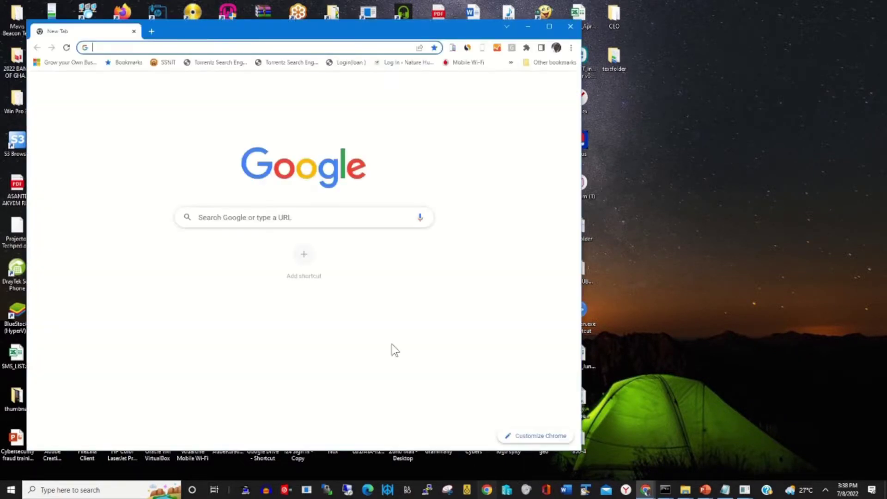
Load yahoo.com in Chrome and maximize the browser window.
click(165, 48)
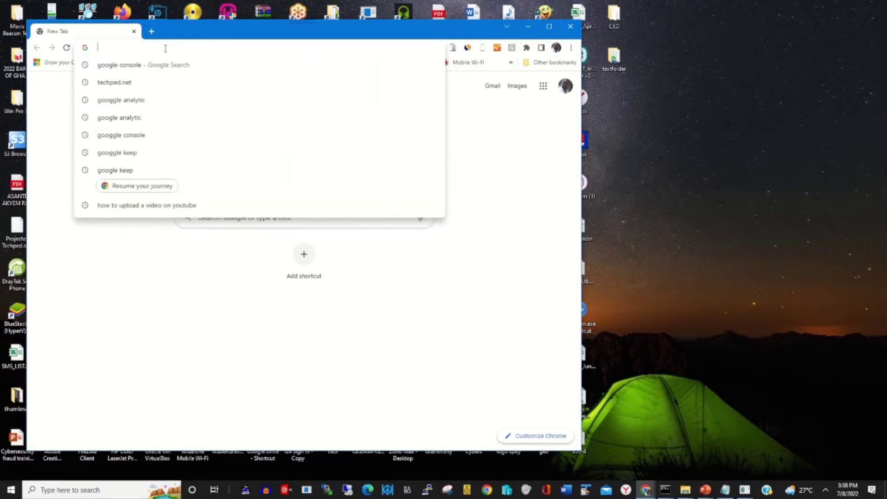
text(ya)
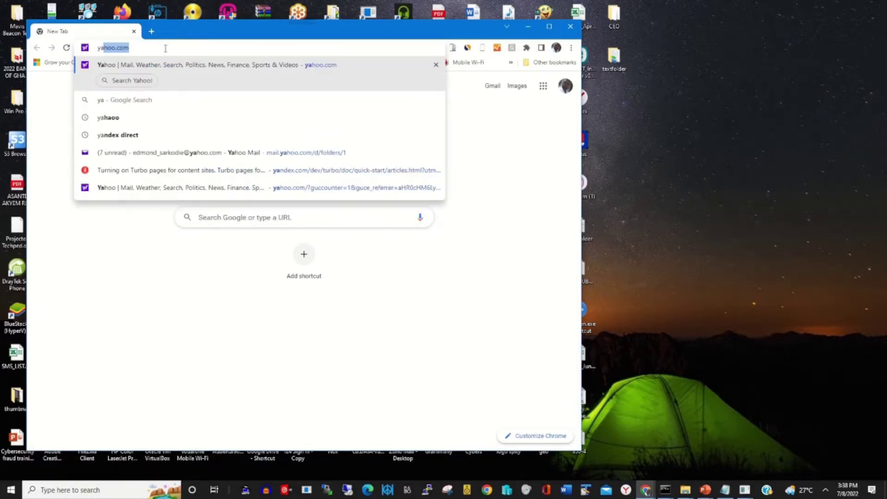
key(Return)
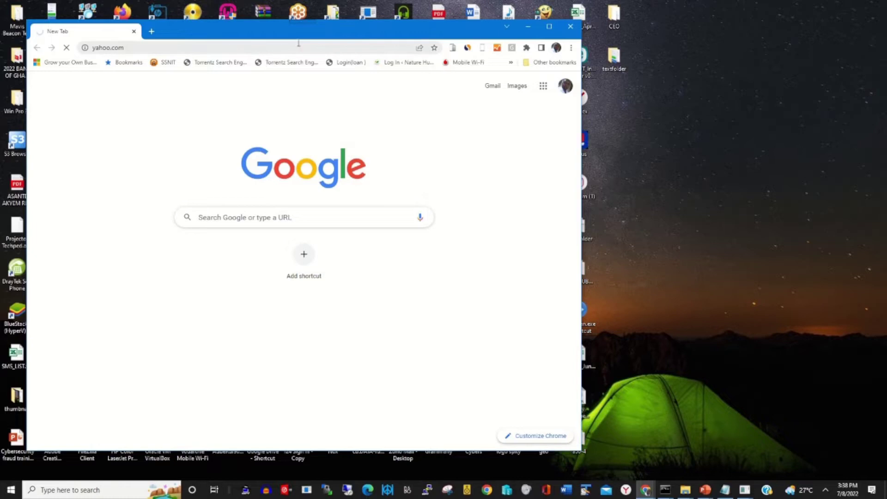
click(548, 26)
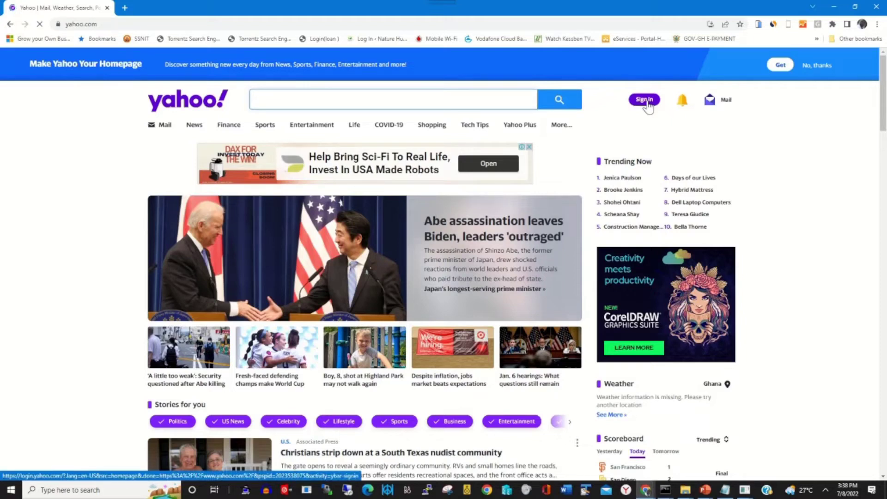
Sign in to Yahoo with the saved account card and its password.
click(647, 102)
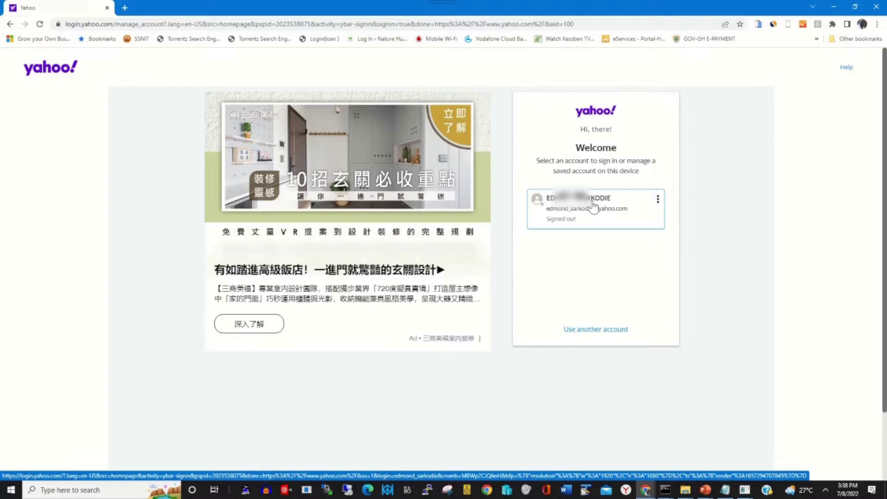
click(593, 206)
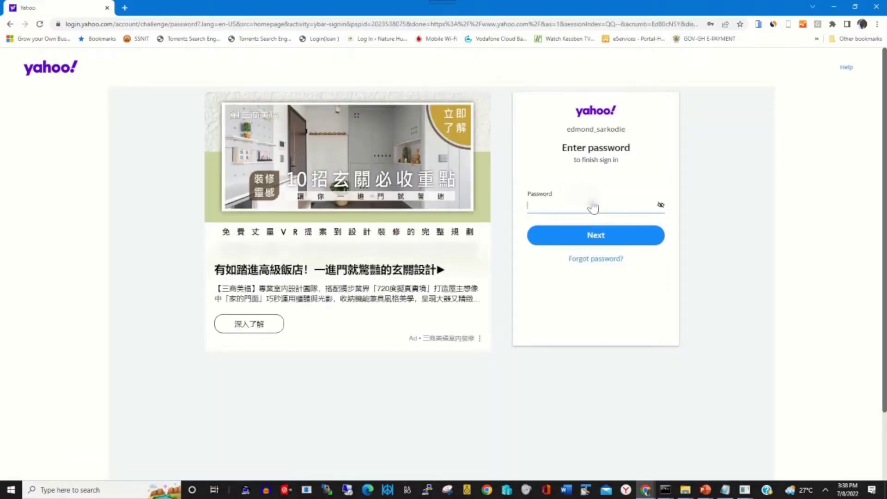
text(•••••••••••••)
click(602, 237)
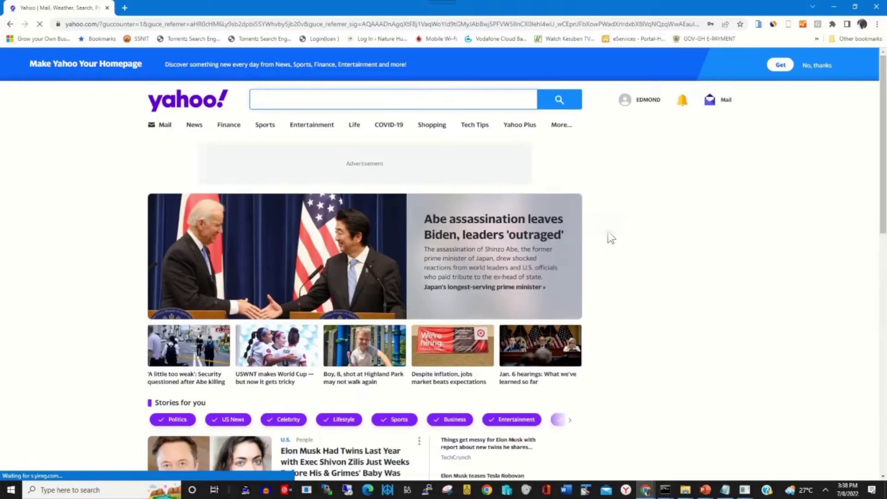
From the Yahoo Mail inbox, open Account info via the profile menu.
click(724, 110)
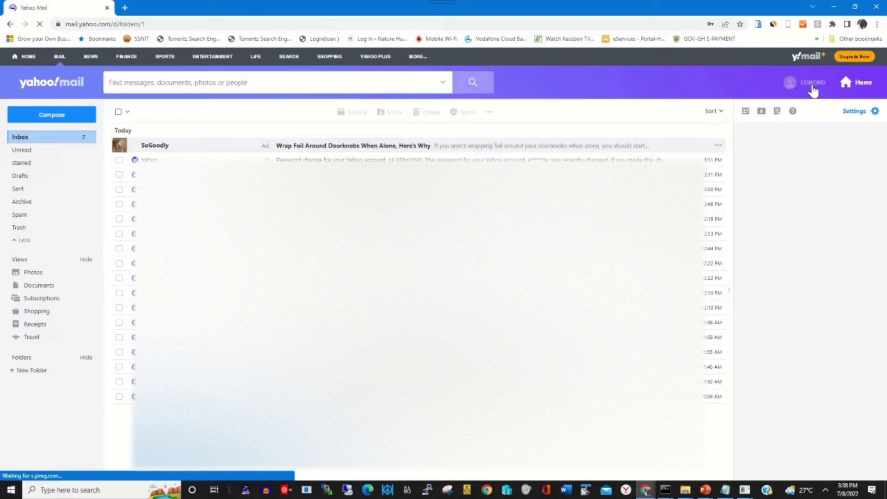
click(813, 87)
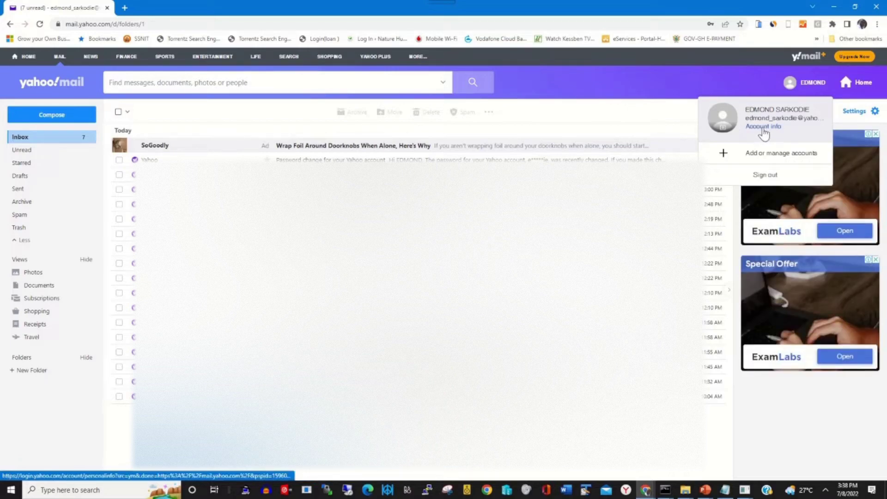
click(763, 127)
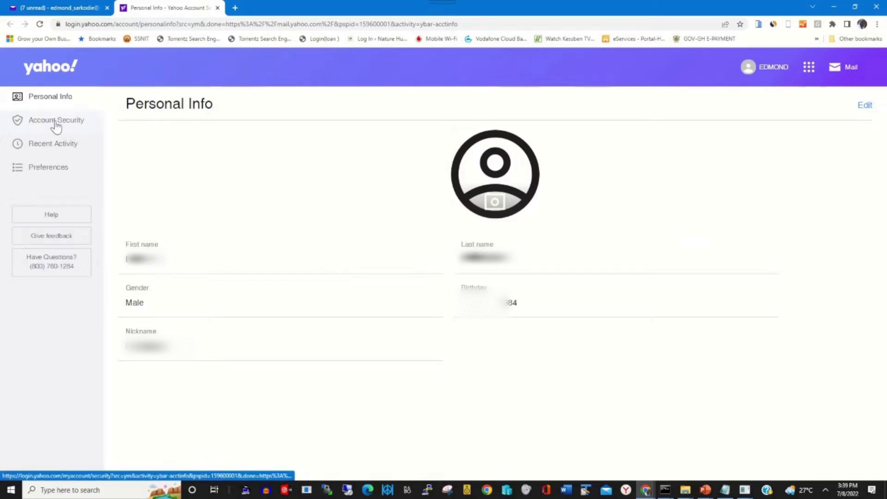
Go to Account Security and bring up the Turn on 2-step verification dialog.
click(56, 124)
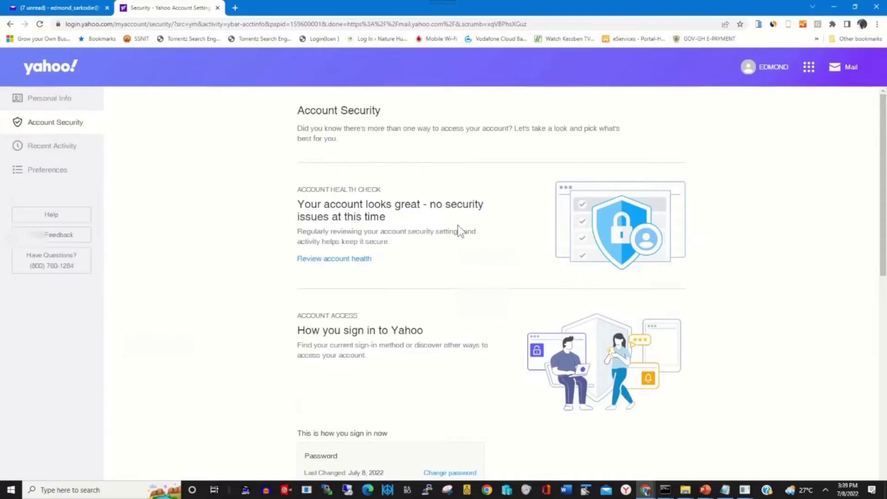
scroll(717, 211, down, 2)
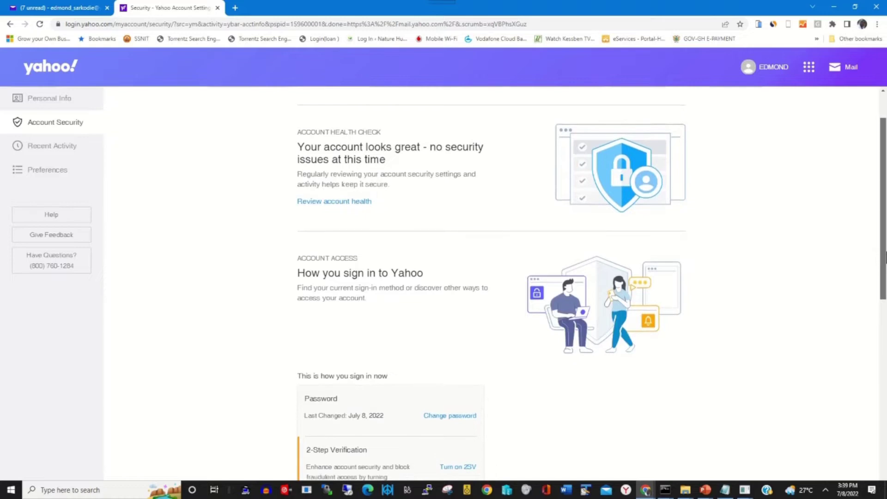
scroll(711, 319, down, 3)
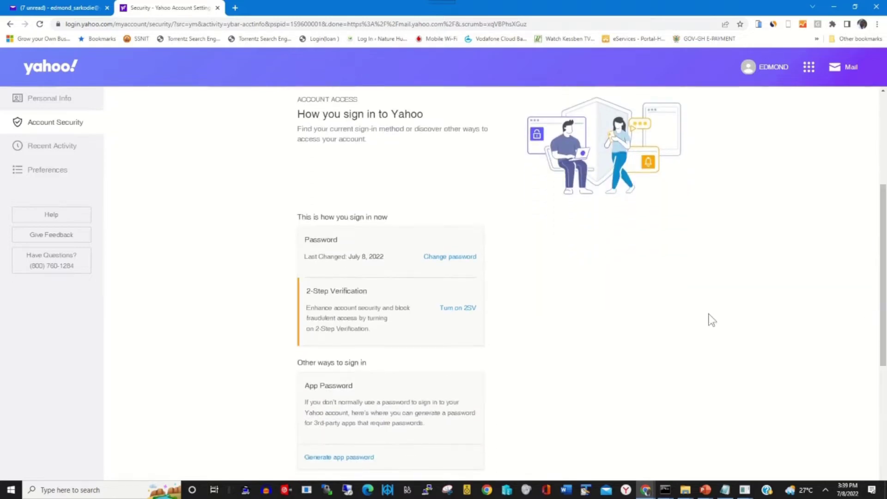
click(449, 310)
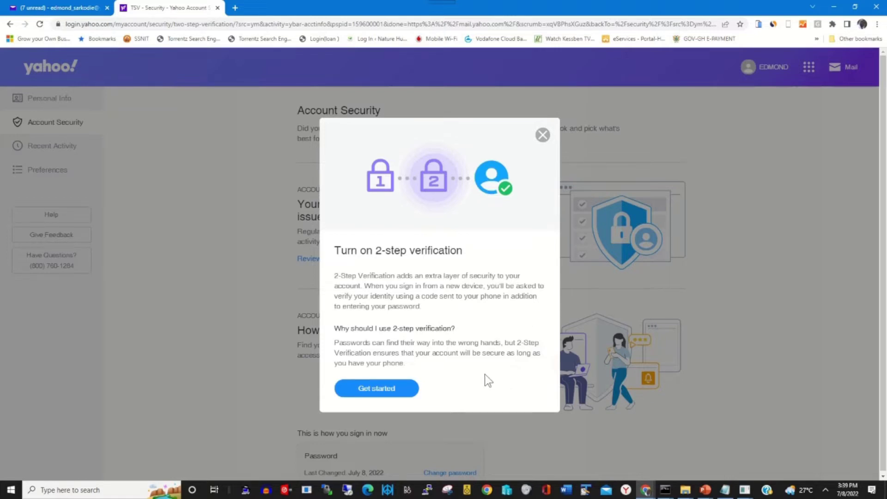
Choose Authenticator App as the 2-step method and restore down the Chrome window.
click(390, 395)
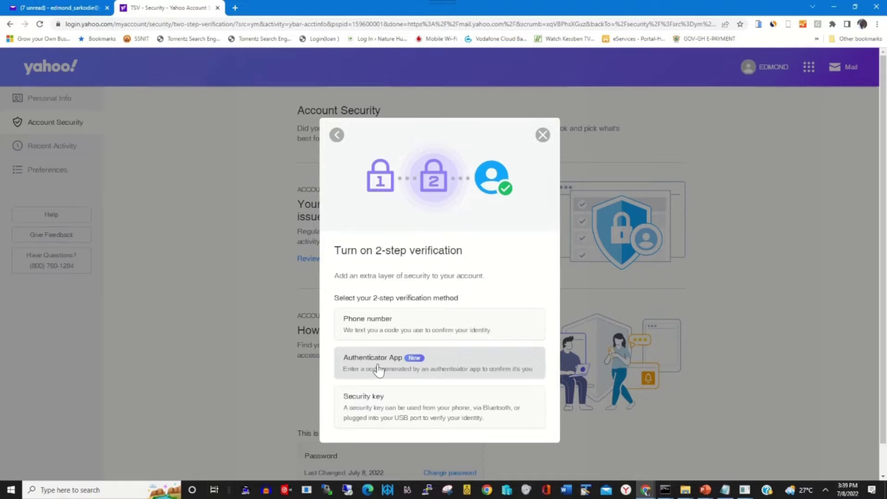
click(378, 368)
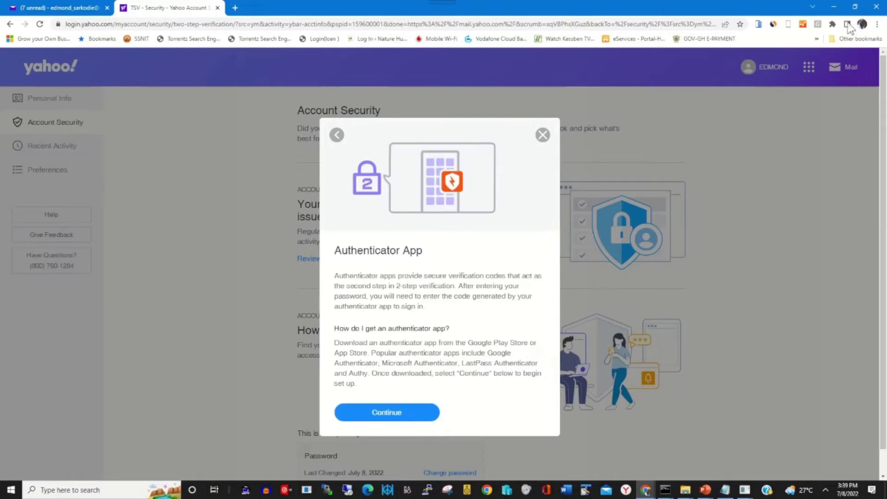
click(854, 6)
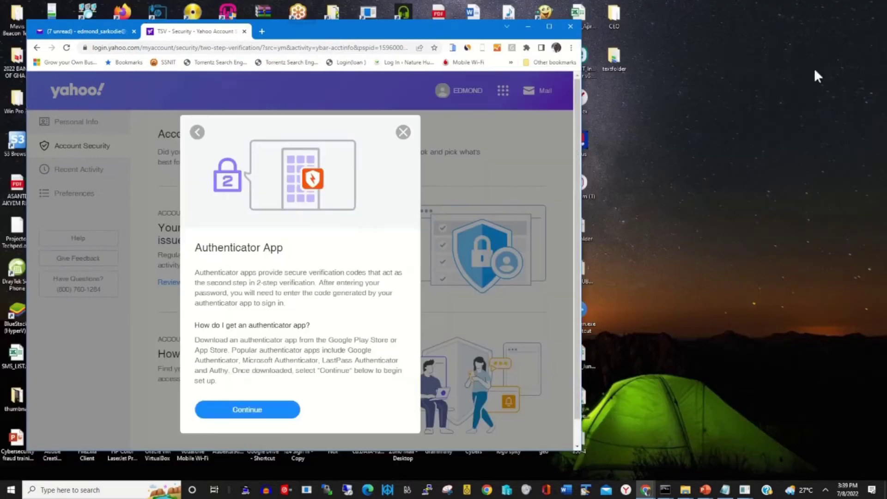
Show Yahoo's setup QR code and place the scrcpy phone window to the right.
click(246, 410)
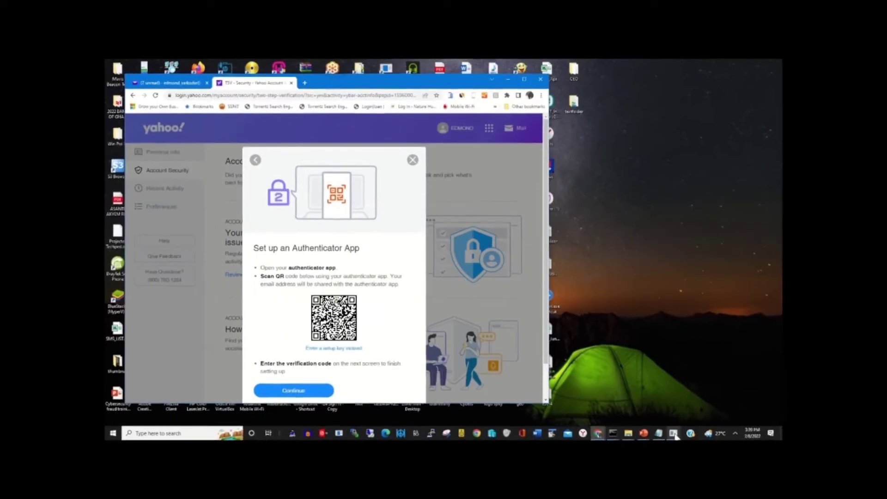
mouse_move(745, 491)
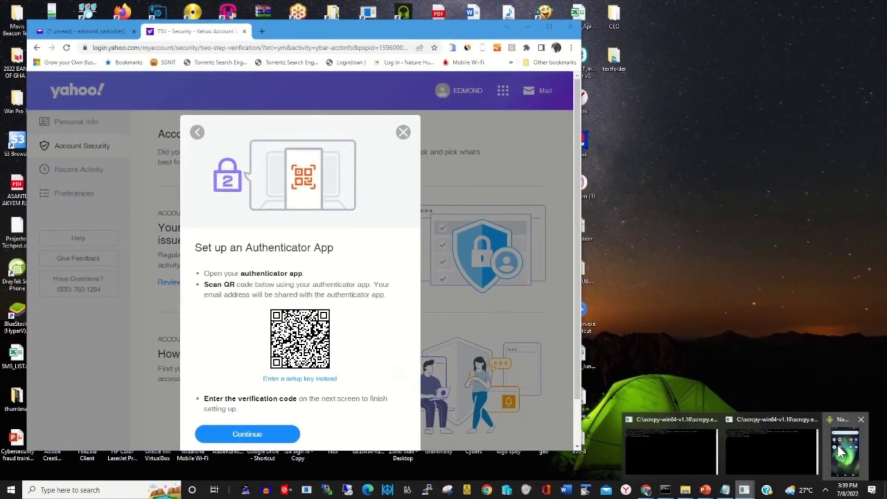
click(789, 442)
drag(143, 29, 680, 23)
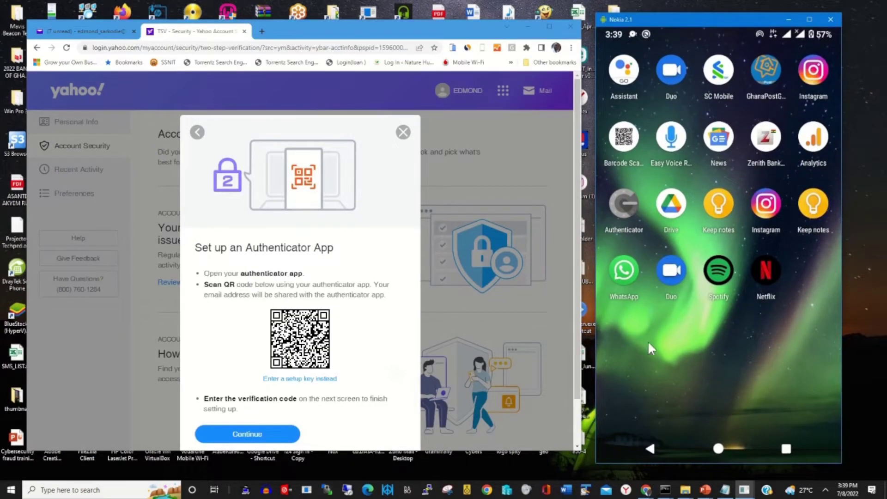
Swipe to the phone's app page and launch Google Authenticator.
drag(649, 343, 868, 326)
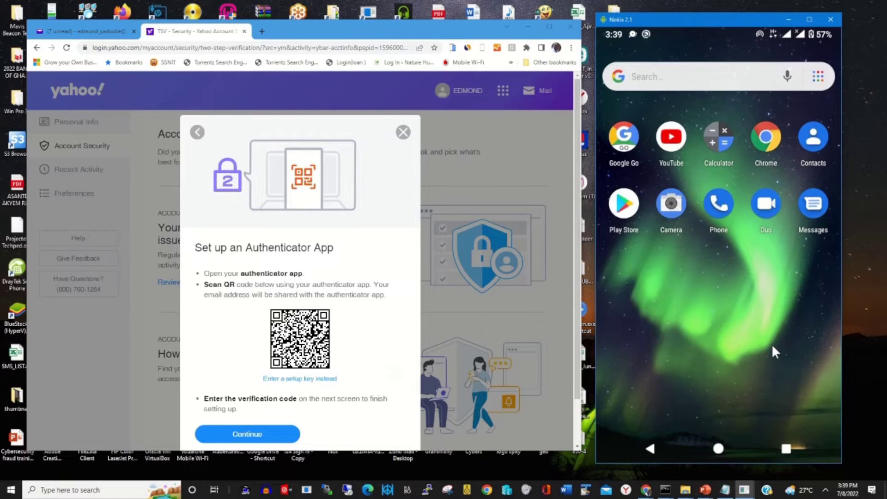
drag(773, 346, 658, 361)
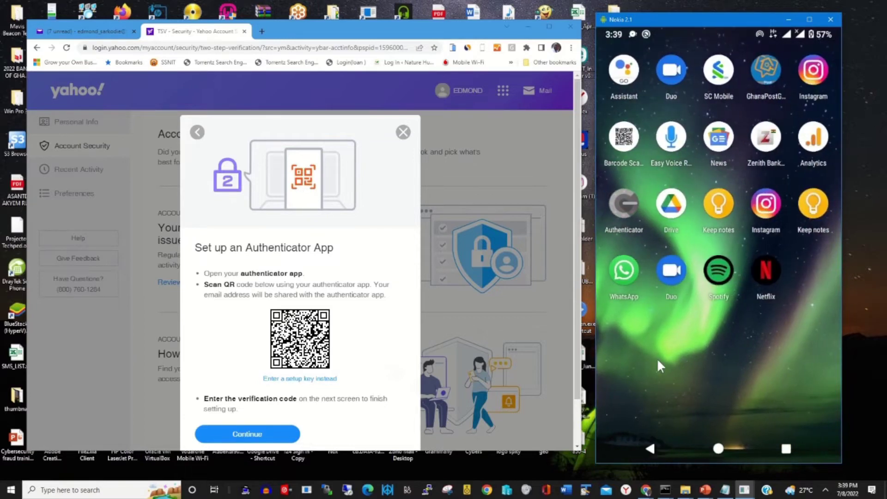
click(624, 201)
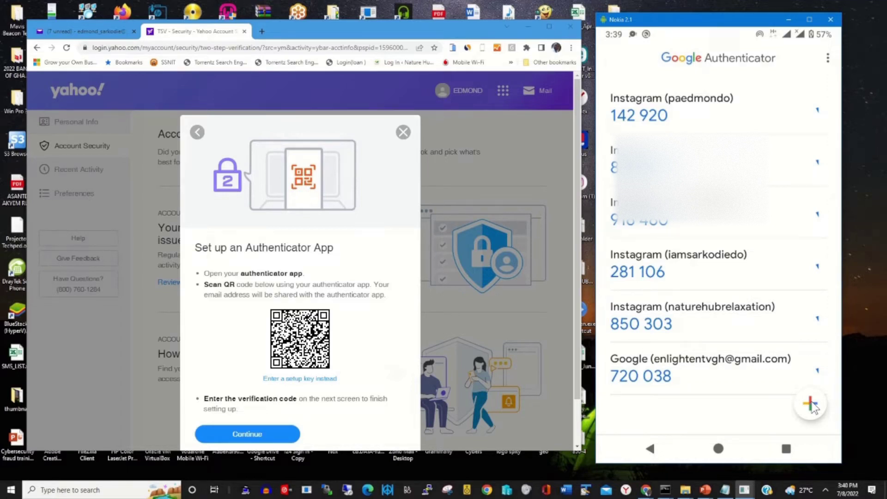
Add the Yahoo account to Google Authenticator by scanning the setup QR code.
click(812, 406)
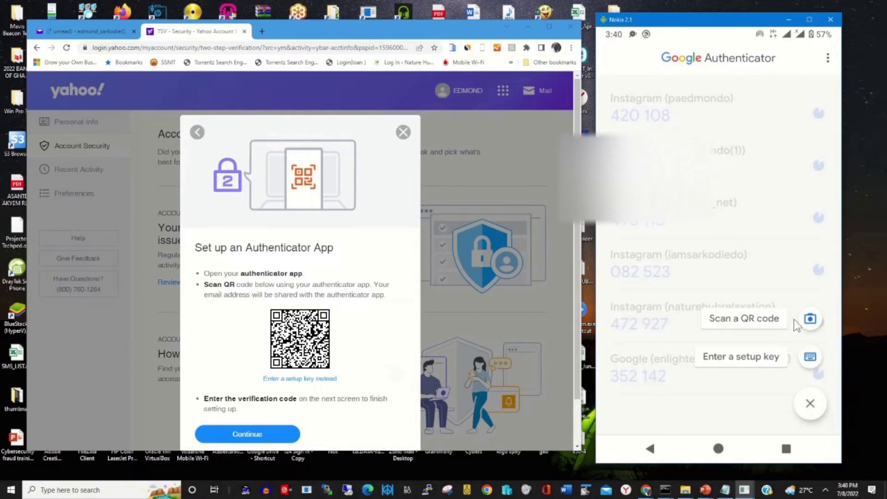
click(763, 326)
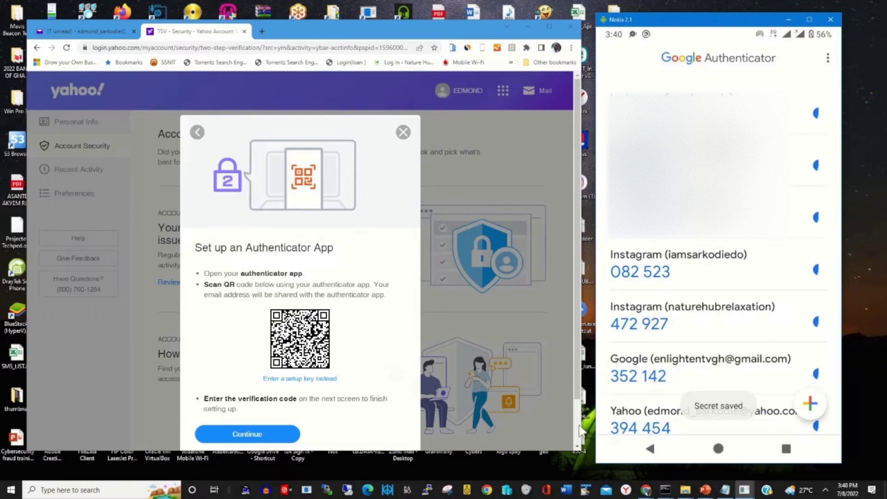
scroll(714, 426, down, 1)
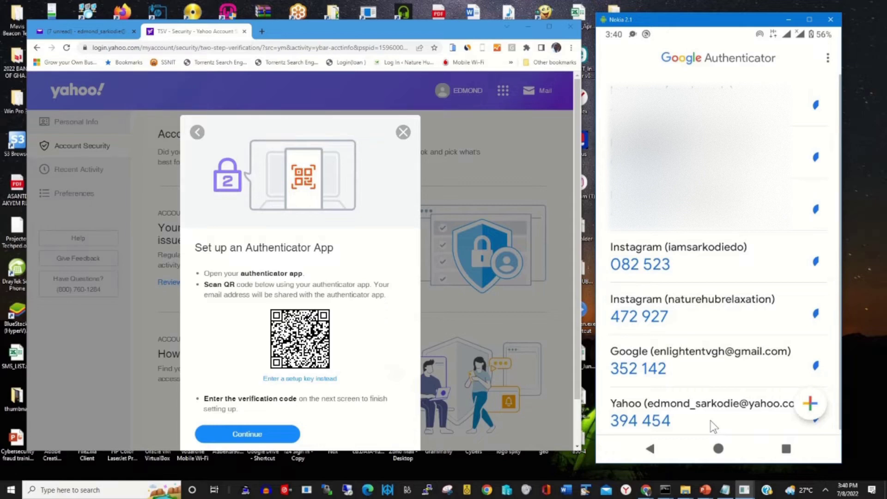
drag(586, 439, 262, 440)
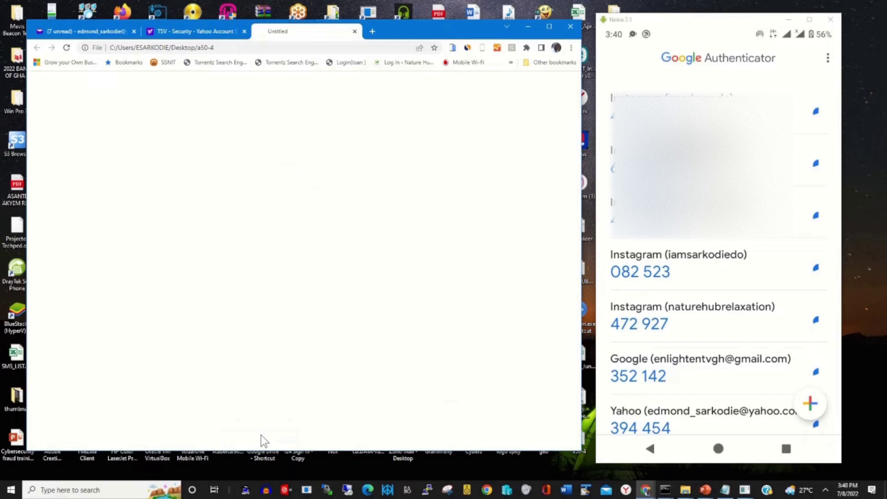
click(196, 29)
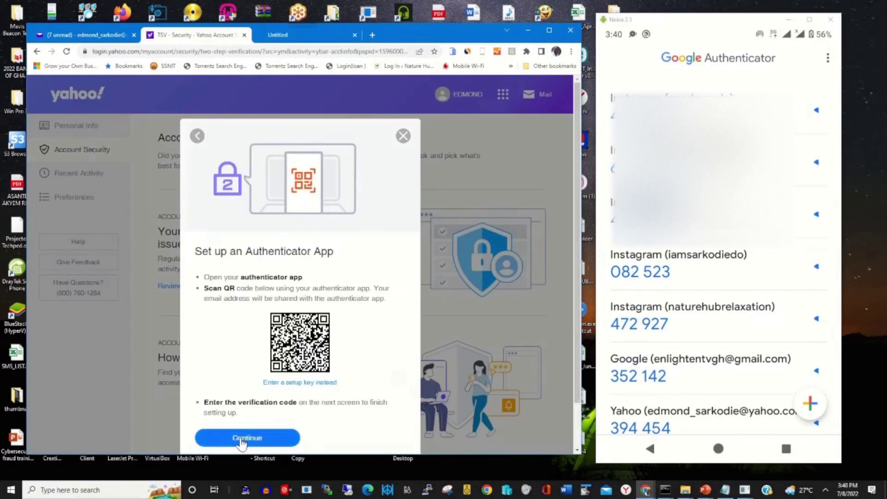
Confirm the setup by entering the six-digit code currently shown in Authenticator.
click(242, 439)
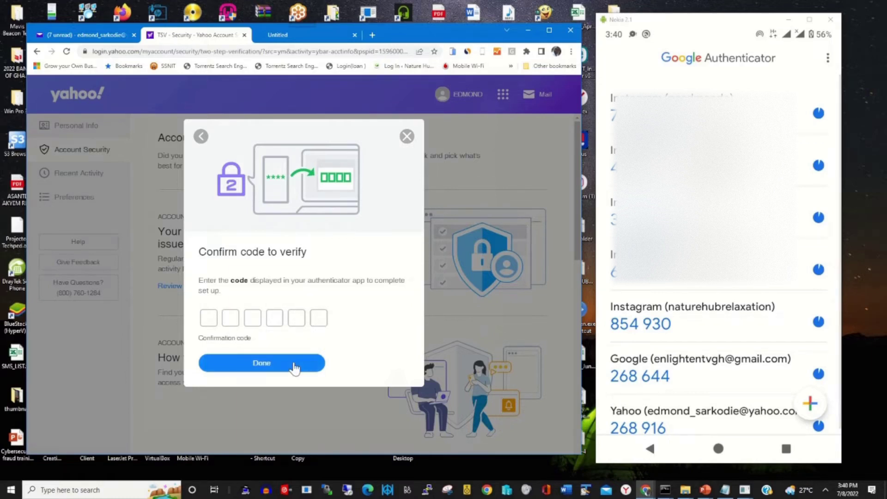
click(208, 319)
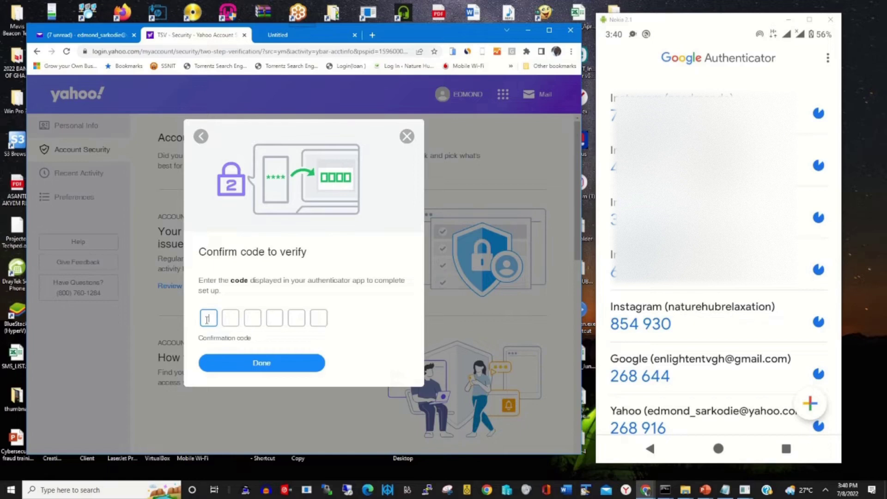
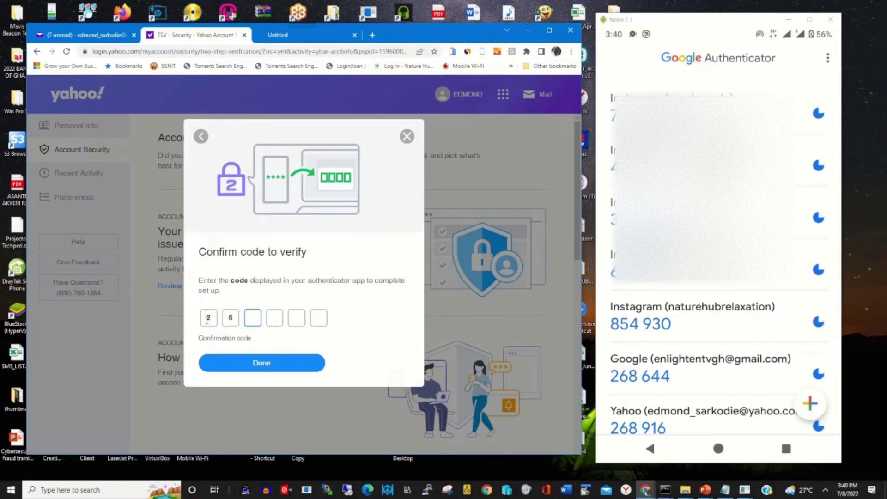
click(251, 369)
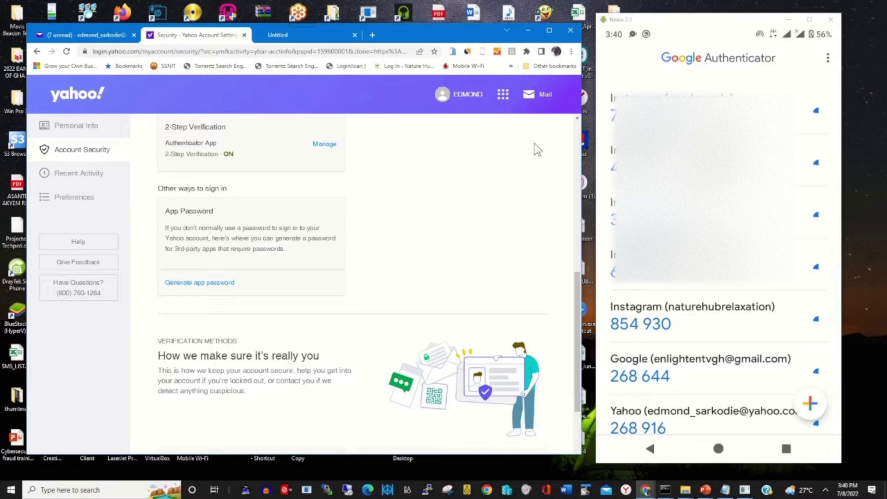
Open the account name menu at the top right of Account Security.
click(462, 94)
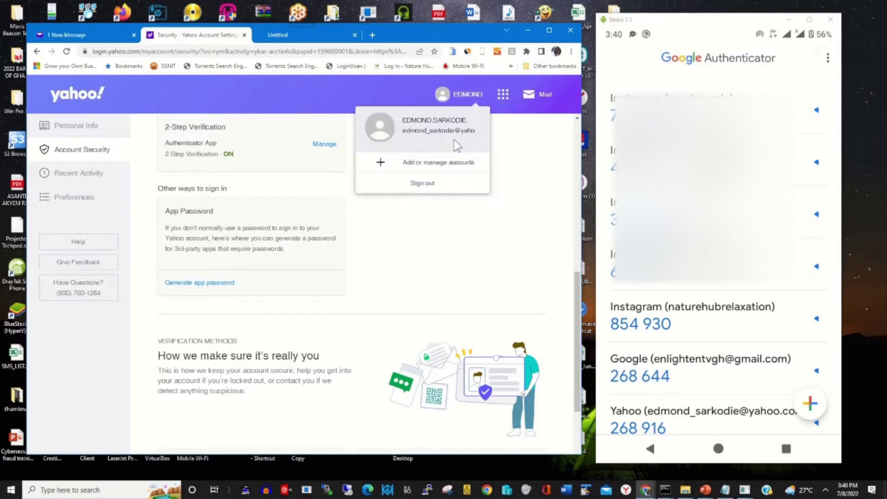
Sign out, then sign back in with the saved account card and enter the account password.
click(423, 184)
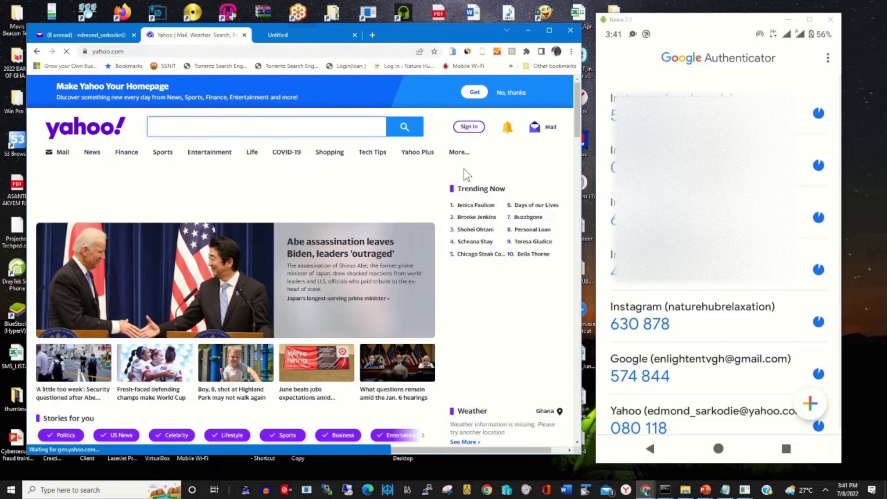
click(474, 132)
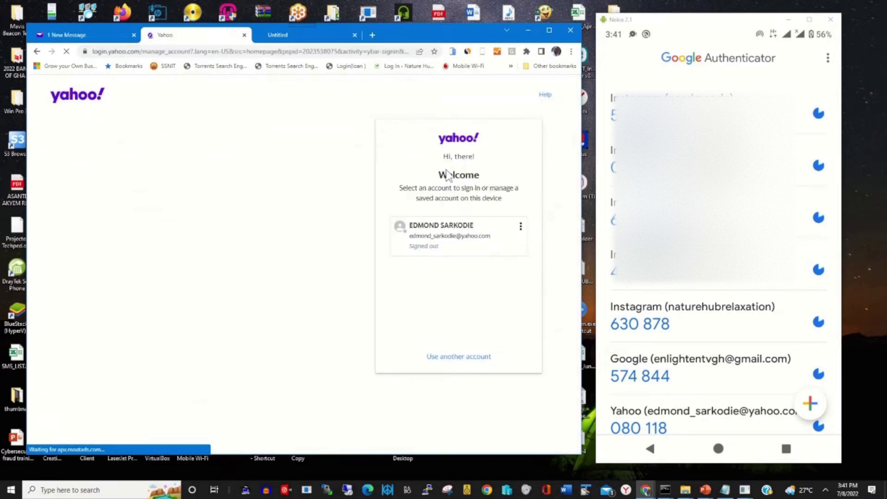
click(431, 247)
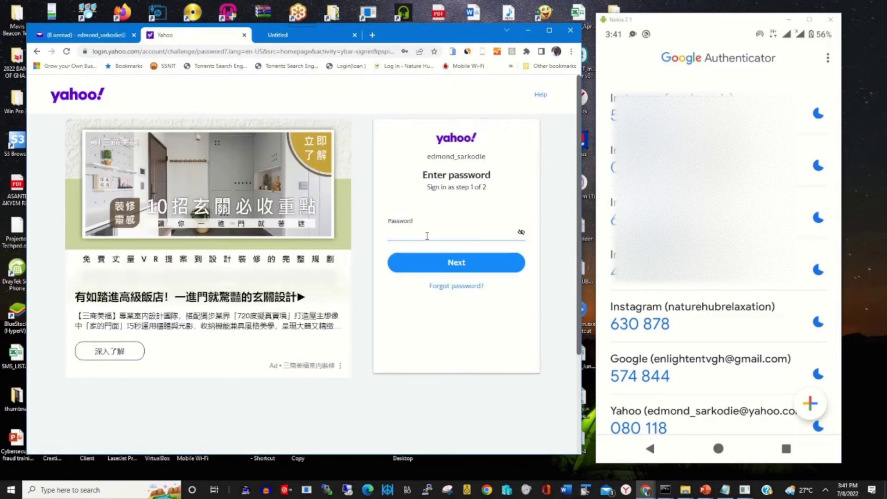
click(427, 236)
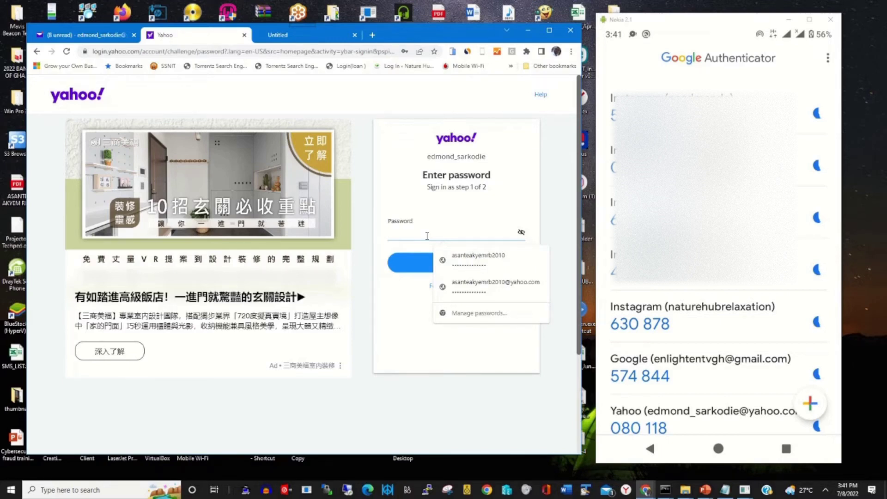
text(•)
key(BackSpace)
text(••••••••)
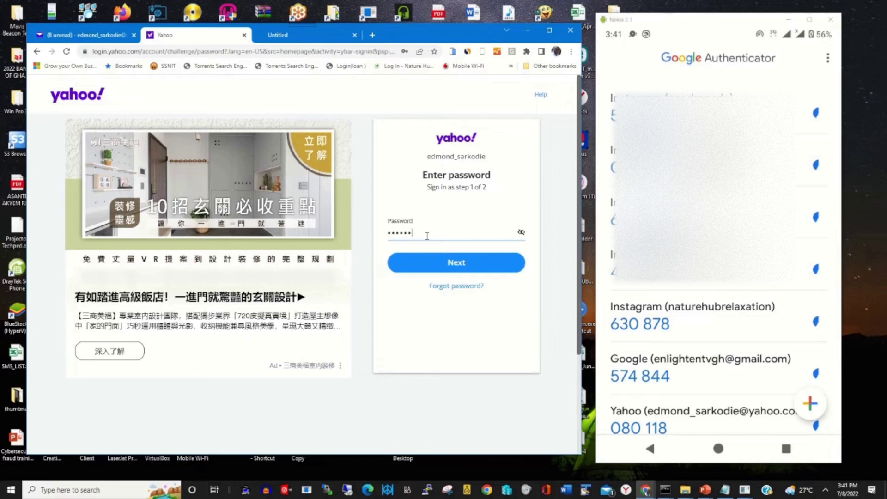
text(•••••)
Submit the password to reach the authenticator-code step, then return the phone to its app icons page.
click(451, 267)
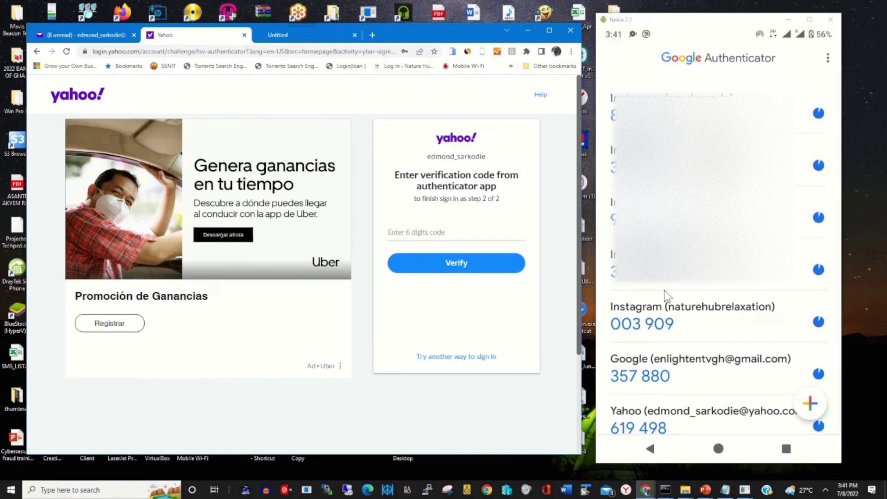
click(718, 449)
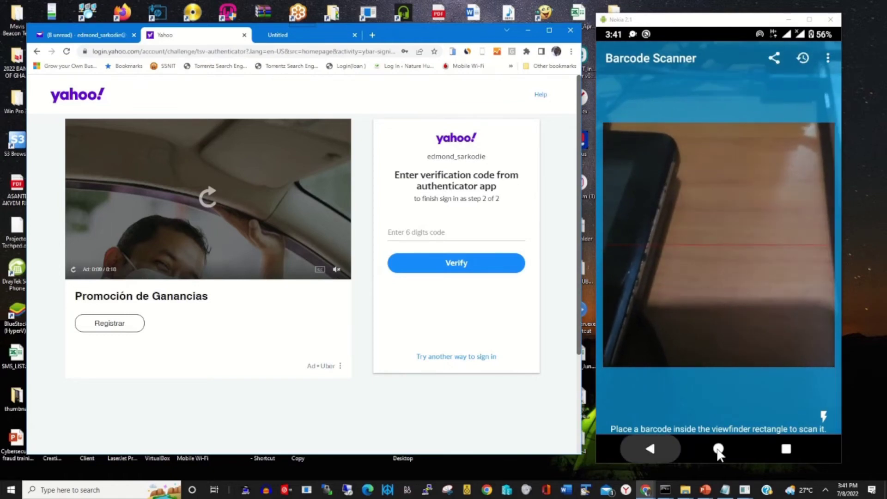
click(718, 449)
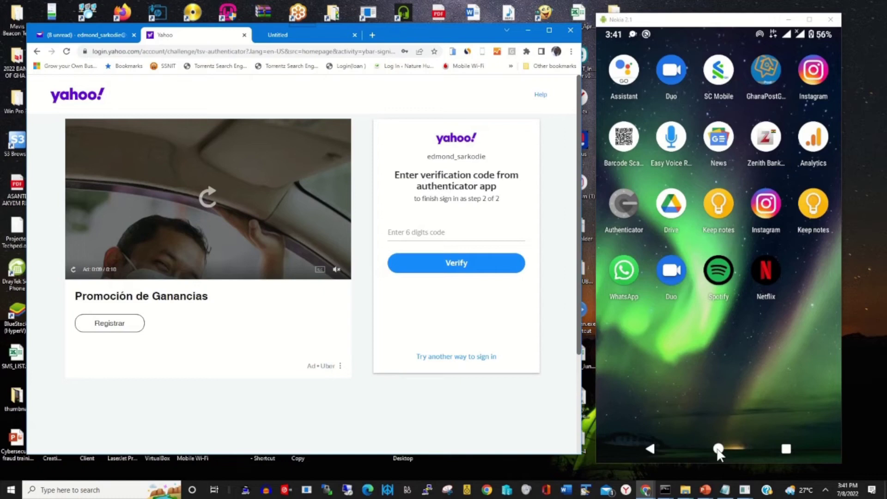
click(719, 449)
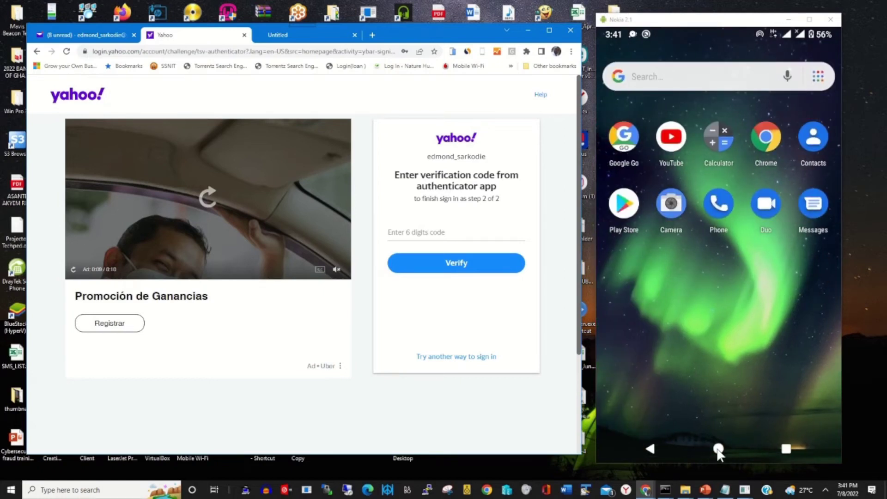
click(718, 449)
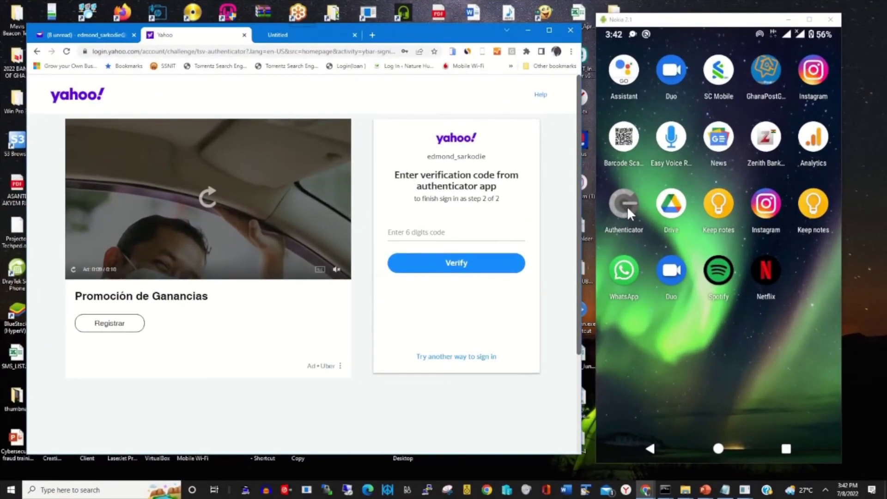
Enter the current six-digit Yahoo code from the Authenticator app and verify to finish signing in.
click(627, 206)
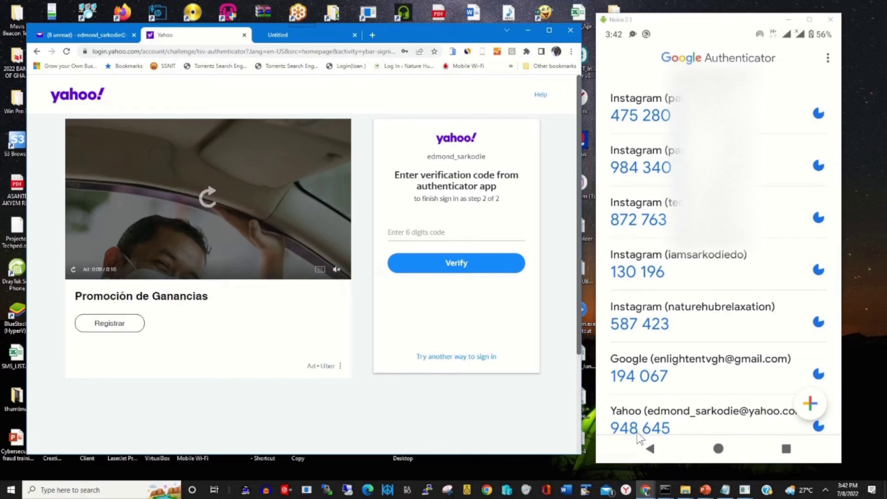
scroll(625, 433, down, 2)
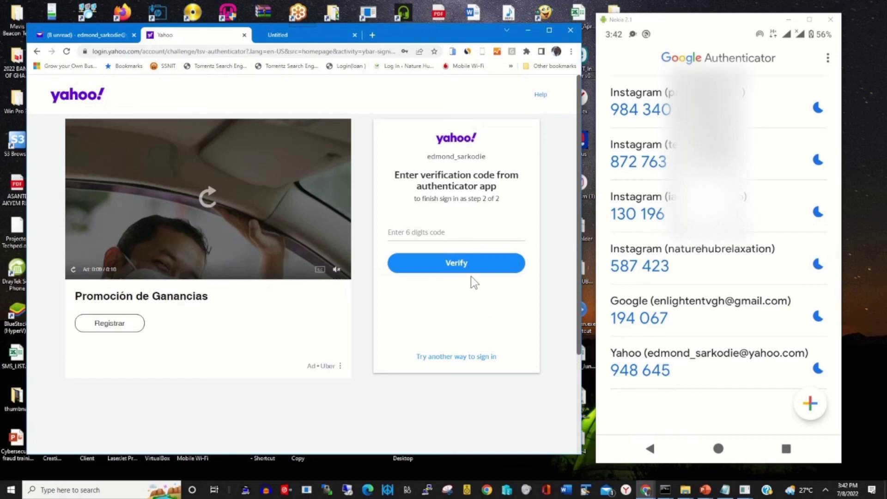
click(438, 232)
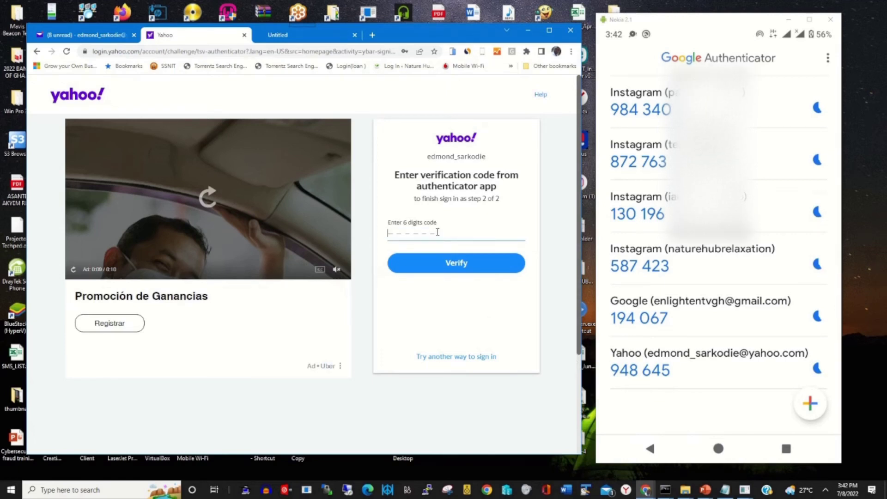
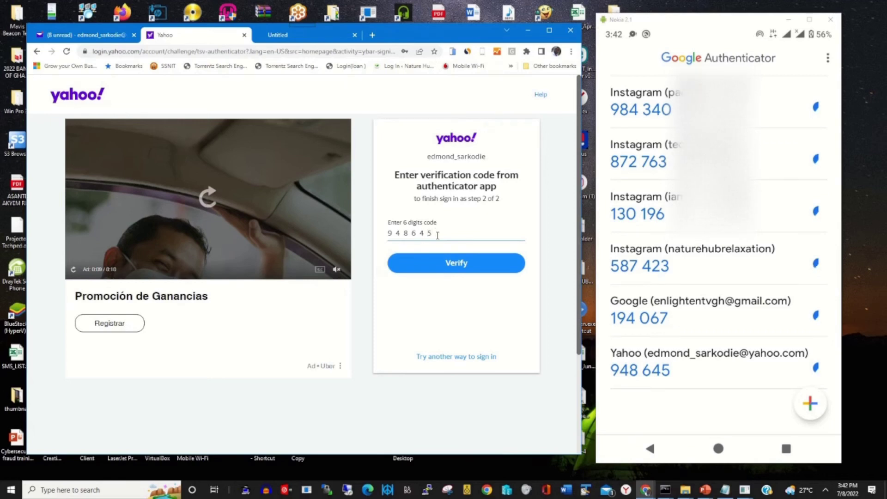
click(451, 264)
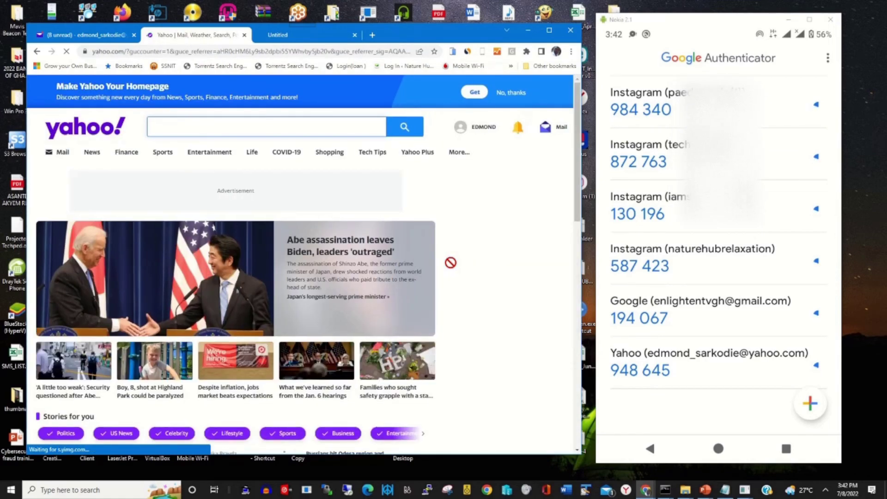
Go to Yahoo Mail and open the 'Two-step verification activated for your account' email.
click(554, 134)
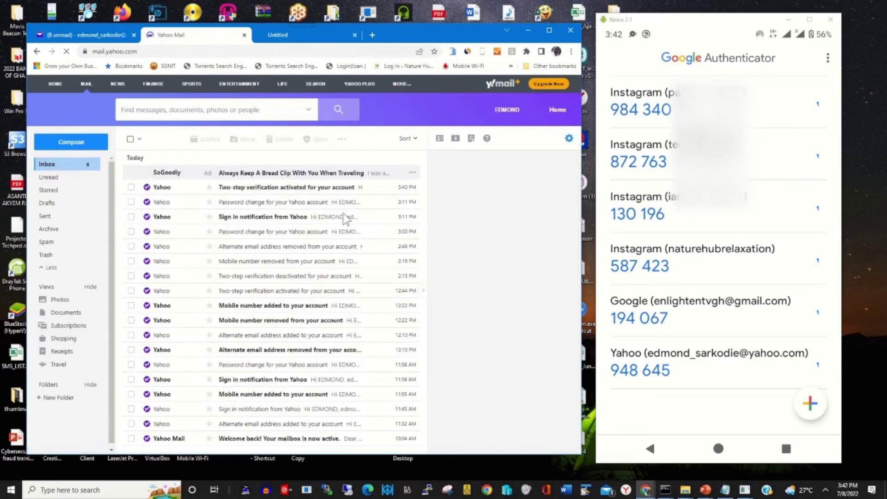
click(245, 187)
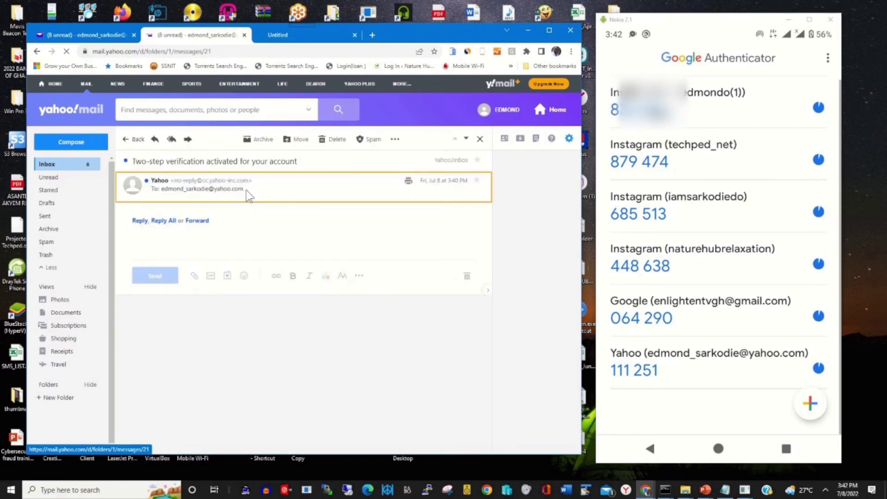